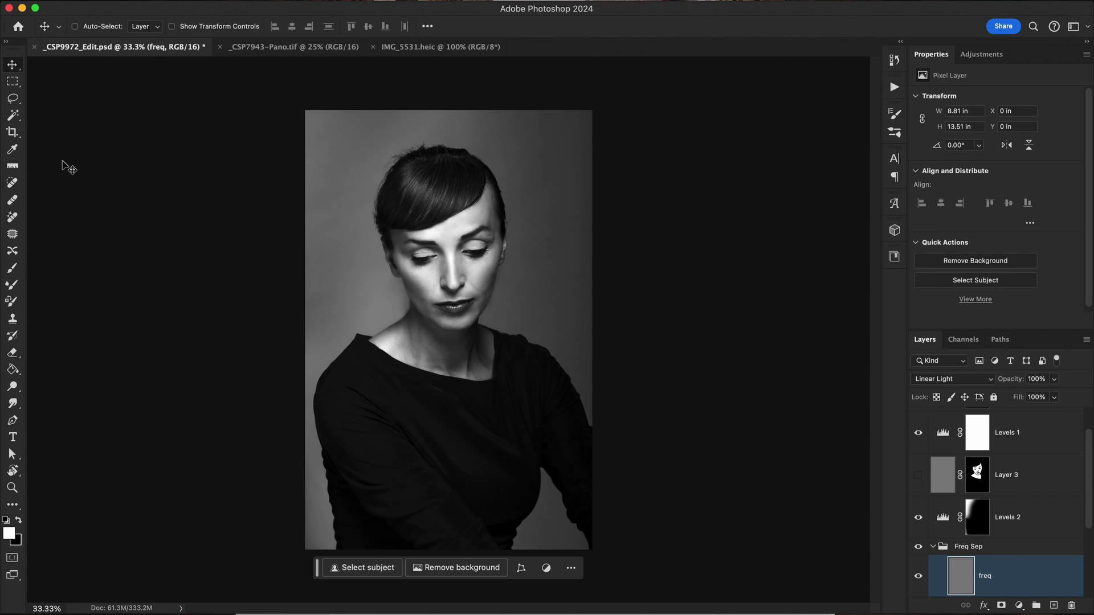
# With the Crop tool, lock the crop to 4:5 (8:10) after trying 2:3, and reposition the portrait
pyautogui.click(11, 133)
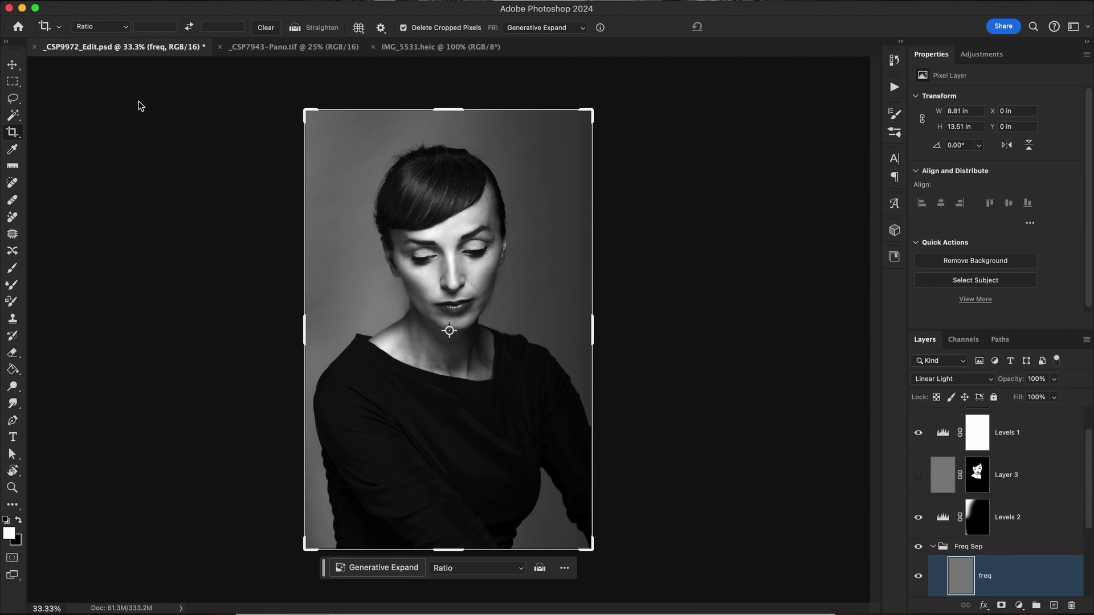
pyautogui.click(127, 29)
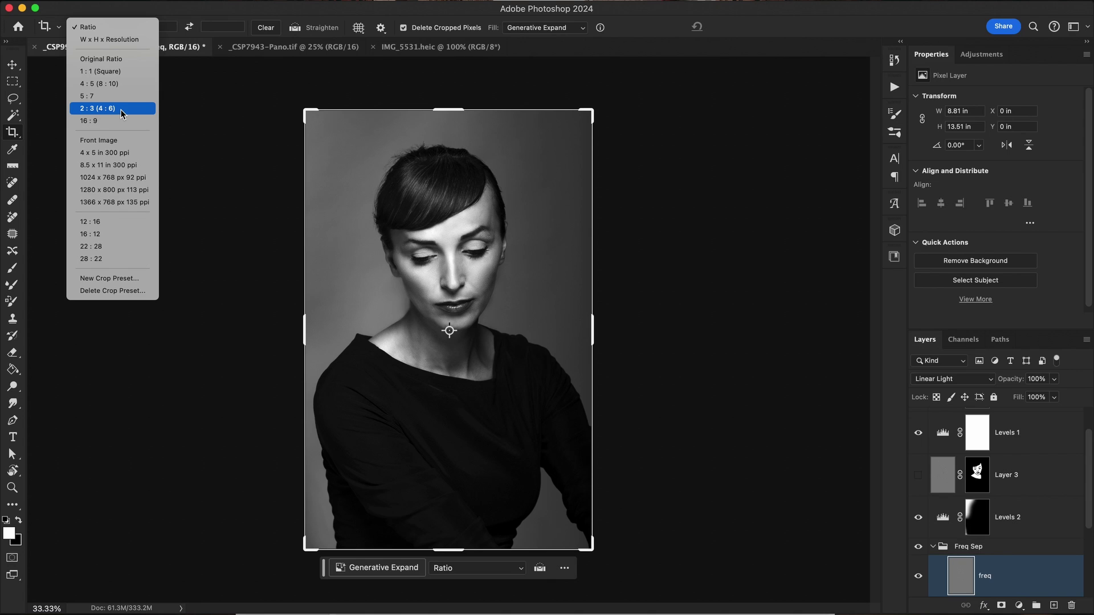
pyautogui.click(105, 109)
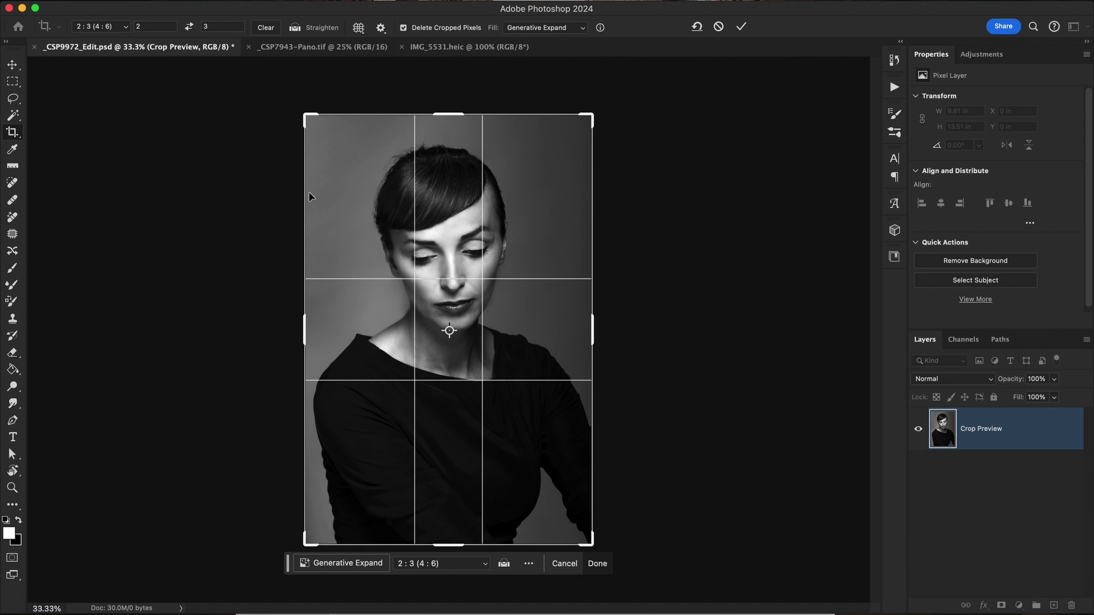
pyautogui.click(108, 29)
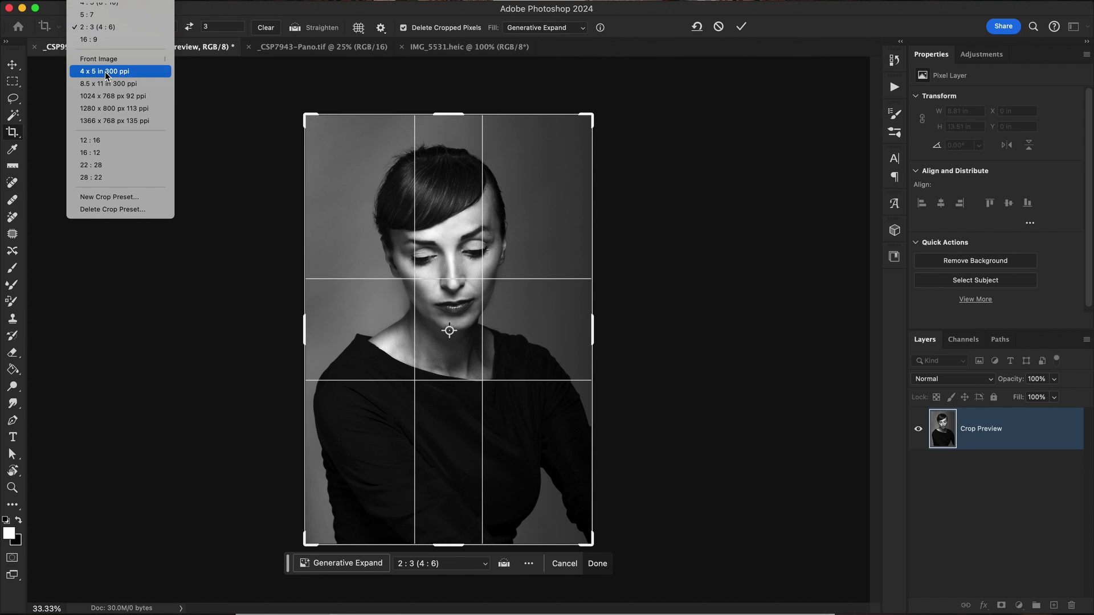
pyautogui.scroll(3, 107, 51)
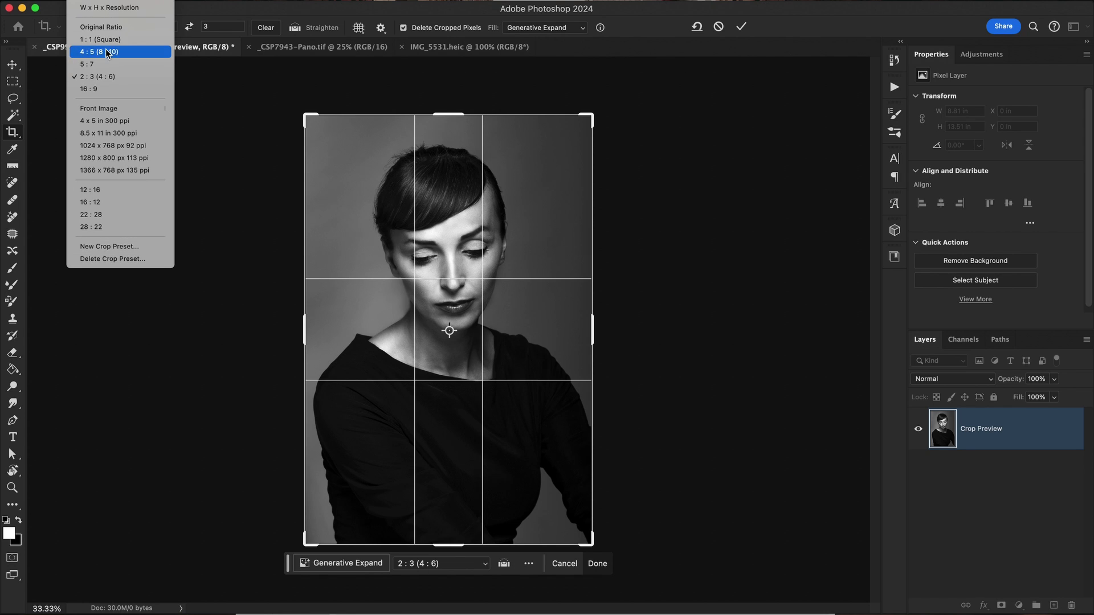
pyautogui.click(107, 52)
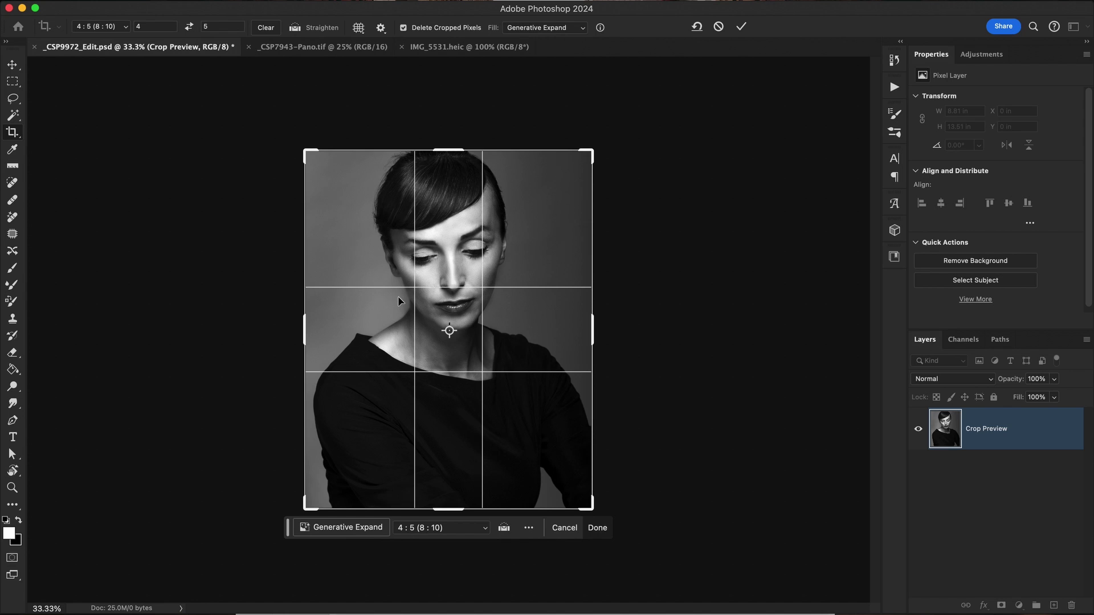
pyautogui.moveTo(400, 301); pyautogui.dragTo(401, 317)
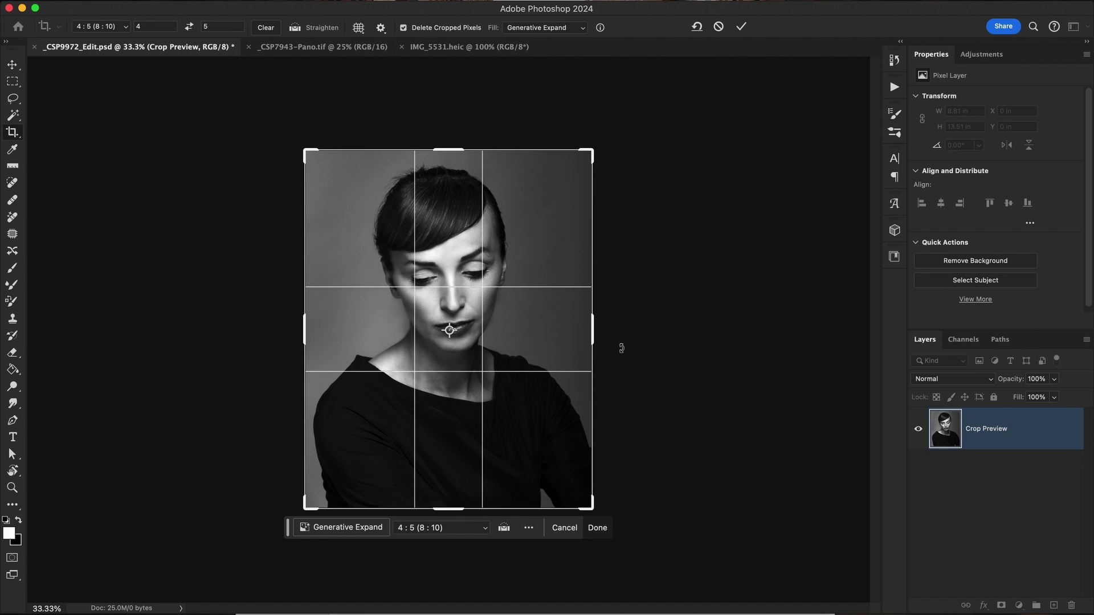
# Keep the 4:5 ratio and drag the right crop edge out to about 10.8 × 13.5 in
pyautogui.click(126, 27)
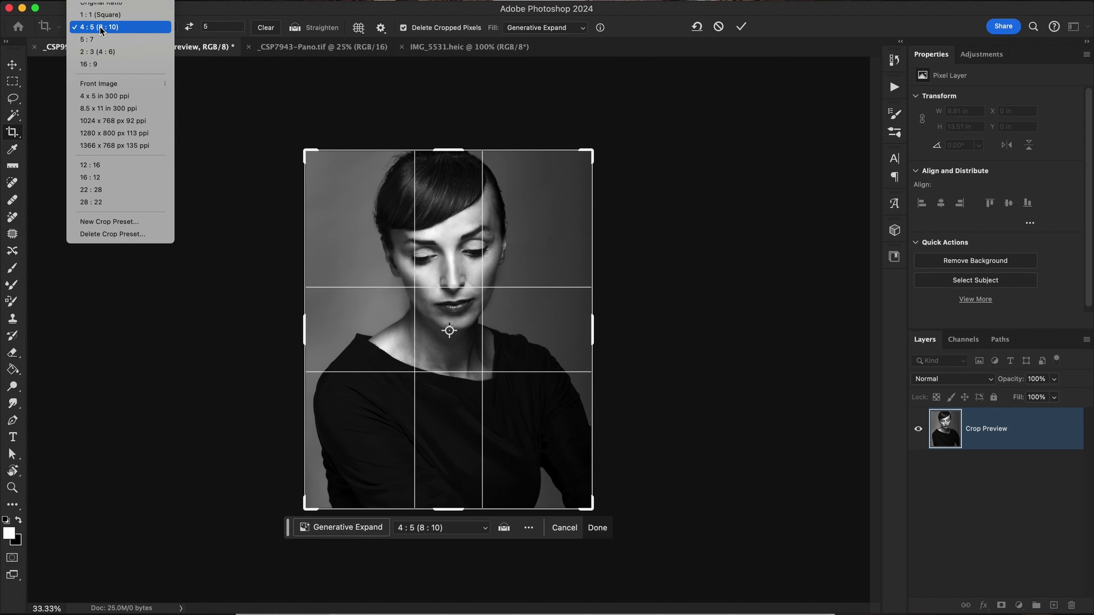
pyautogui.click(102, 26)
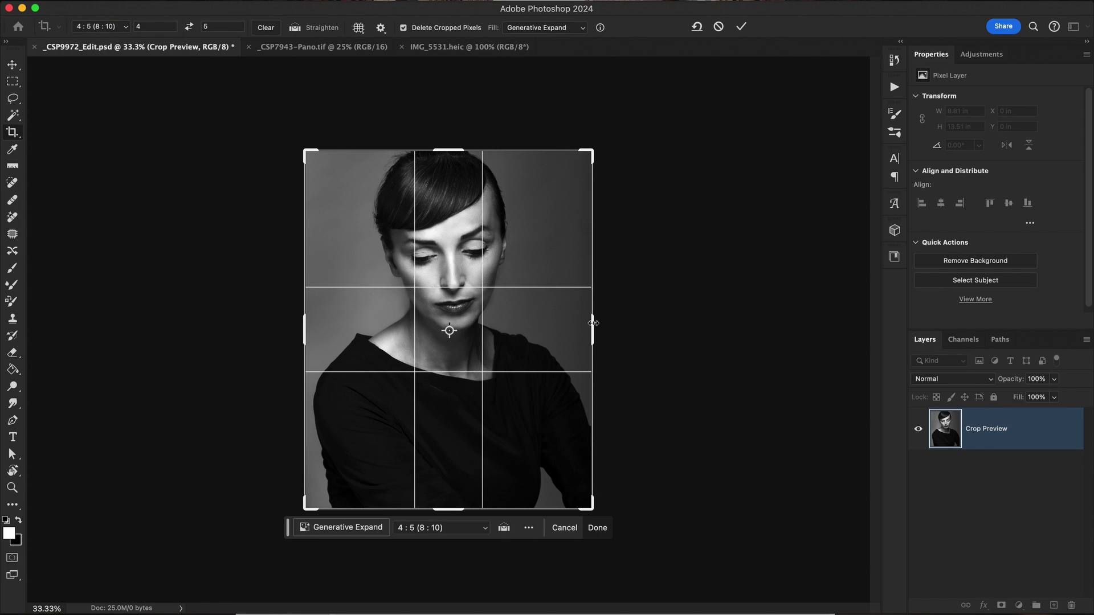
pyautogui.moveTo(593, 323); pyautogui.dragTo(625, 329)
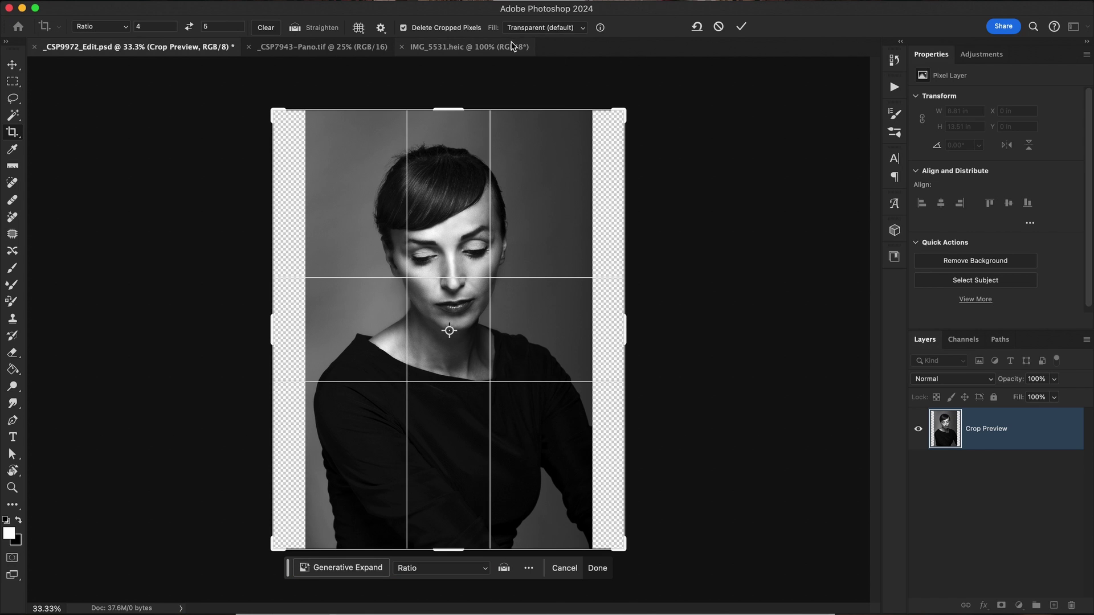
# Set Fill to Generative Expand, generate the sides, and preview the second and third variations
pyautogui.click(539, 27)
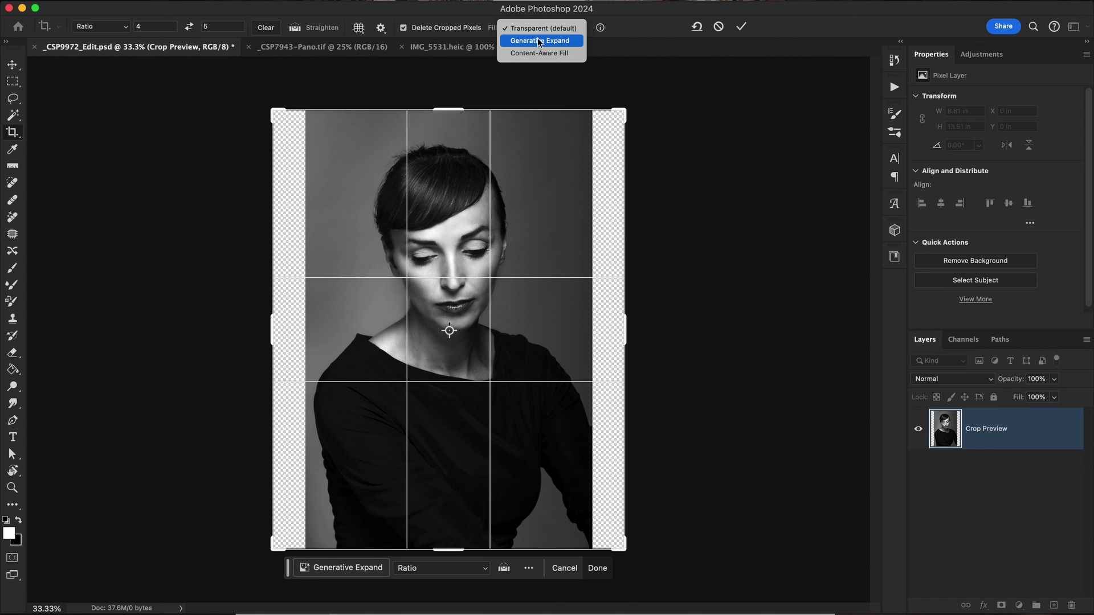
pyautogui.click(537, 41)
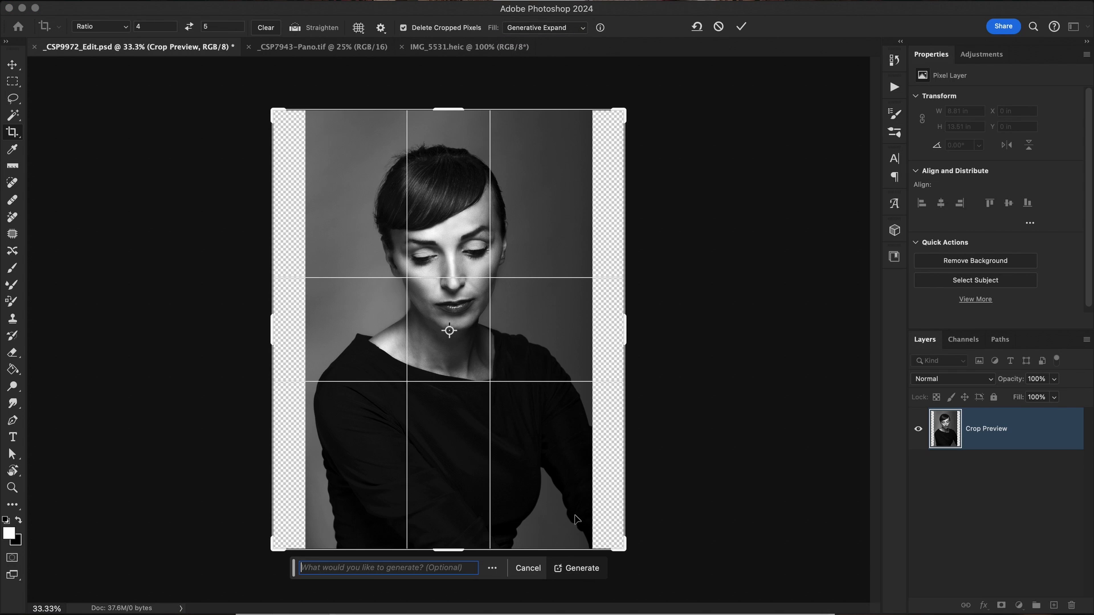
pyautogui.click(579, 571)
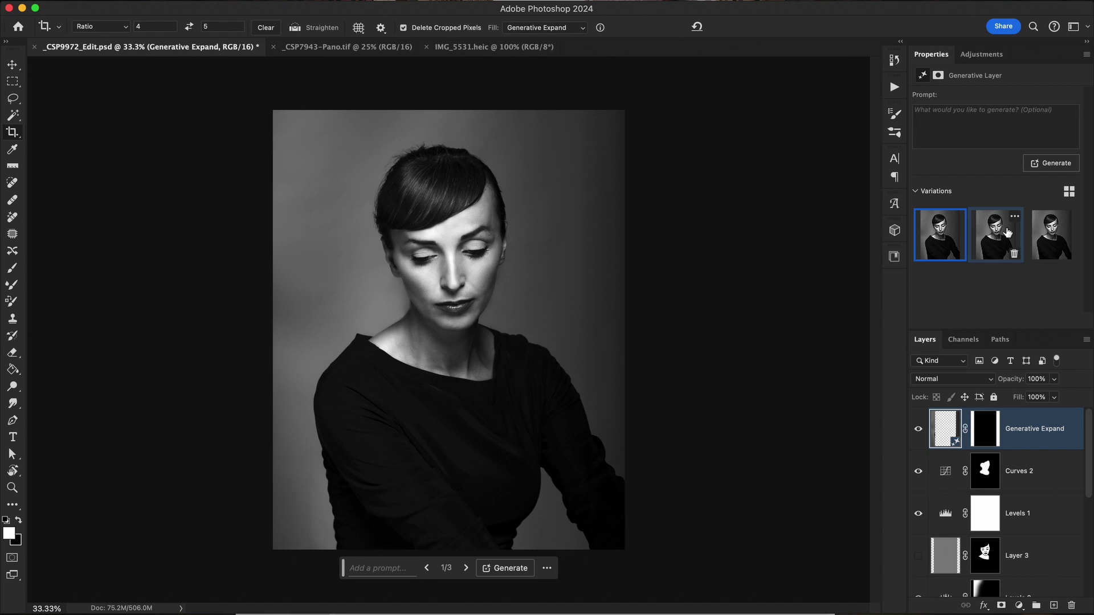
pyautogui.click(1001, 231)
pyautogui.click(1045, 244)
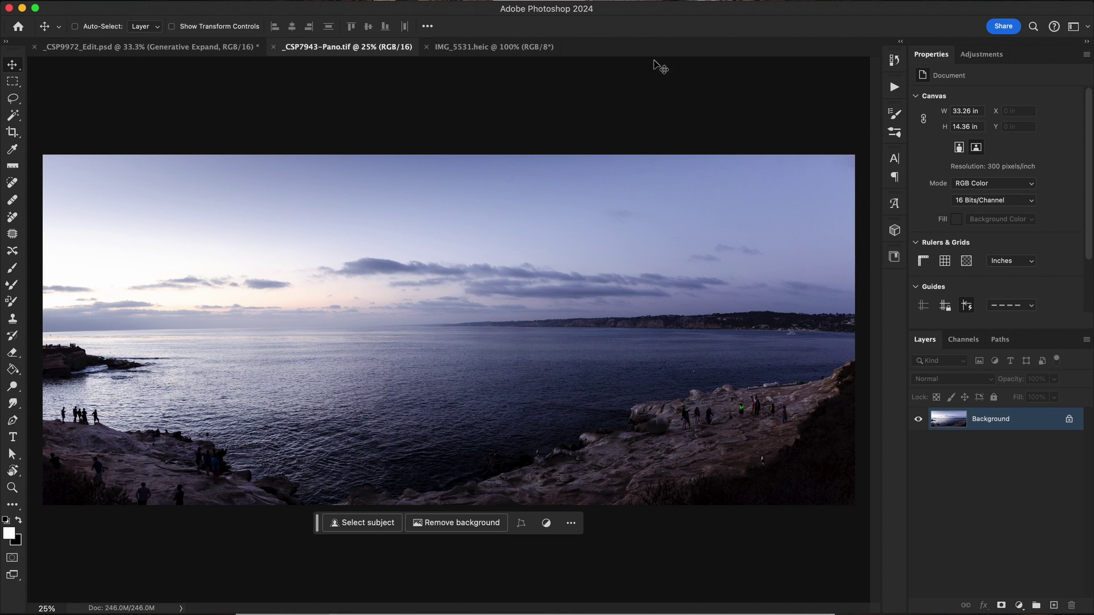
# On the IMG_5531.heic frame photo, start a crop and check the ratio presets
pyautogui.click(509, 48)
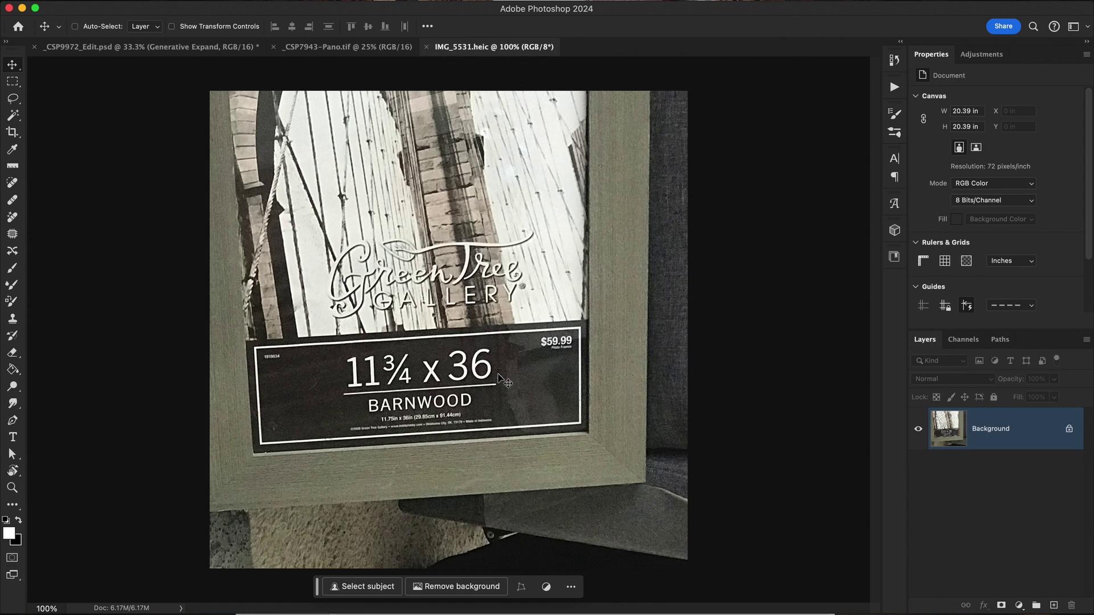
pyautogui.press('c')
pyautogui.click(114, 28)
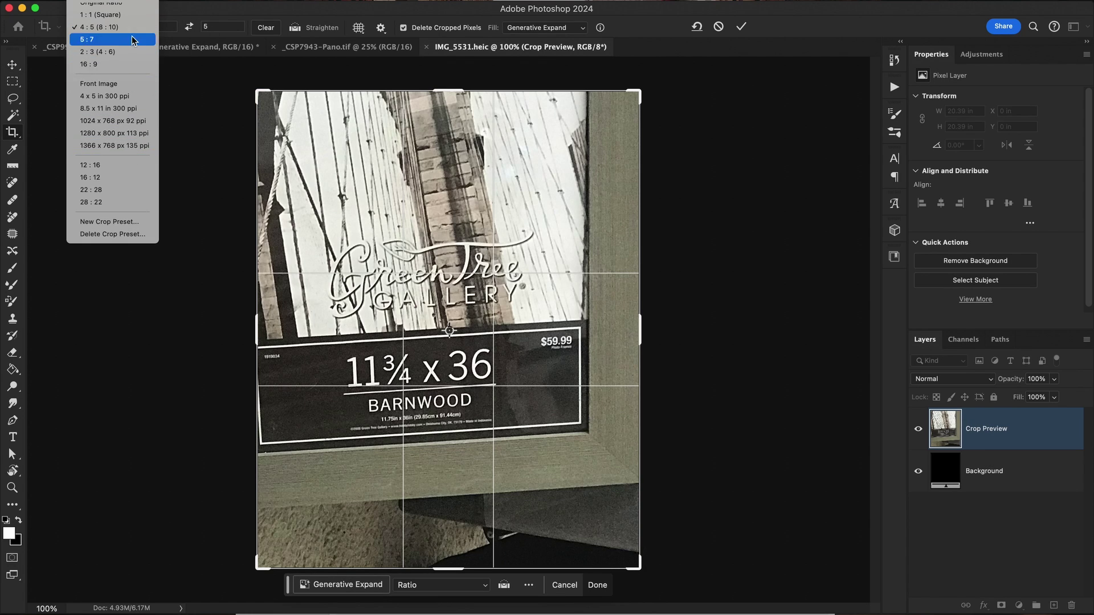
pyautogui.scroll(2, 131, 82)
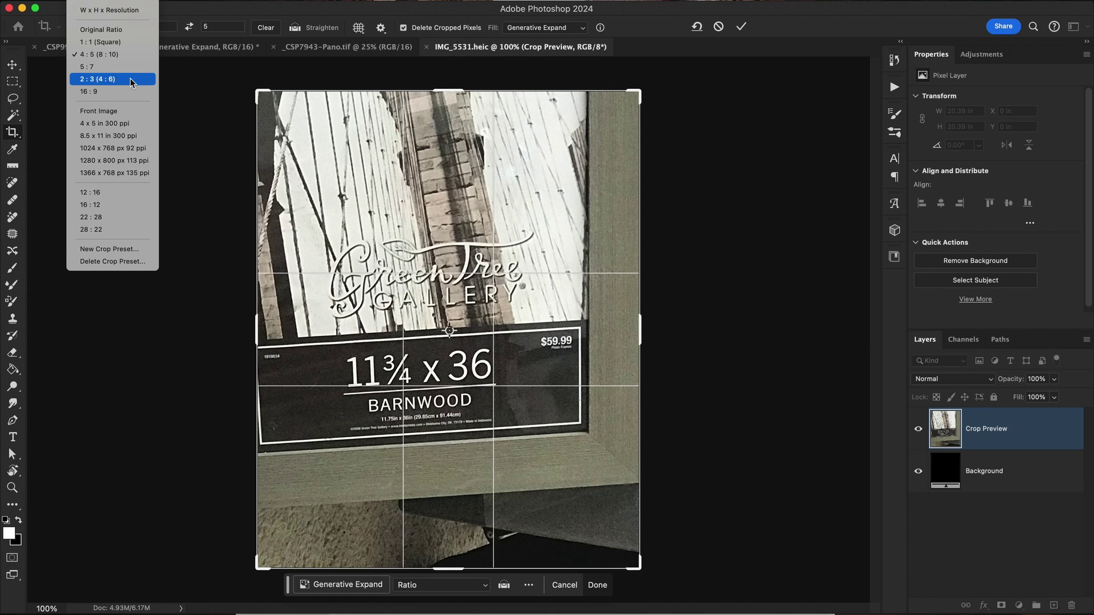
# On the seascape panorama, enter an 11.75:36 crop ratio and swap it to landscape 36:11.75
pyautogui.hotkey('ctrl', 'shift', 'Tab')
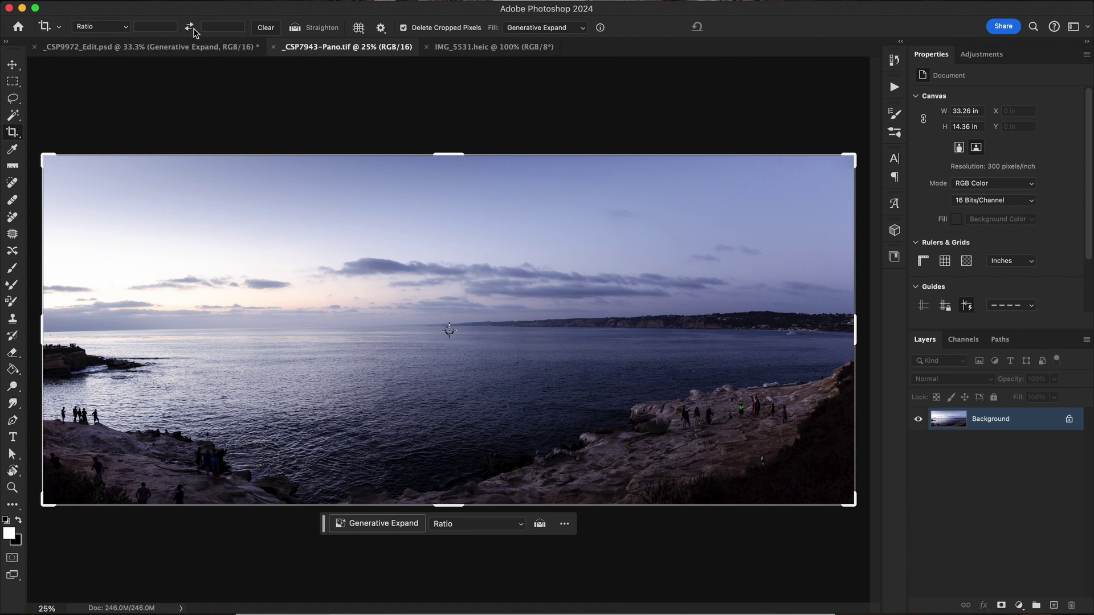
pyautogui.click(168, 27)
pyautogui.write('11')
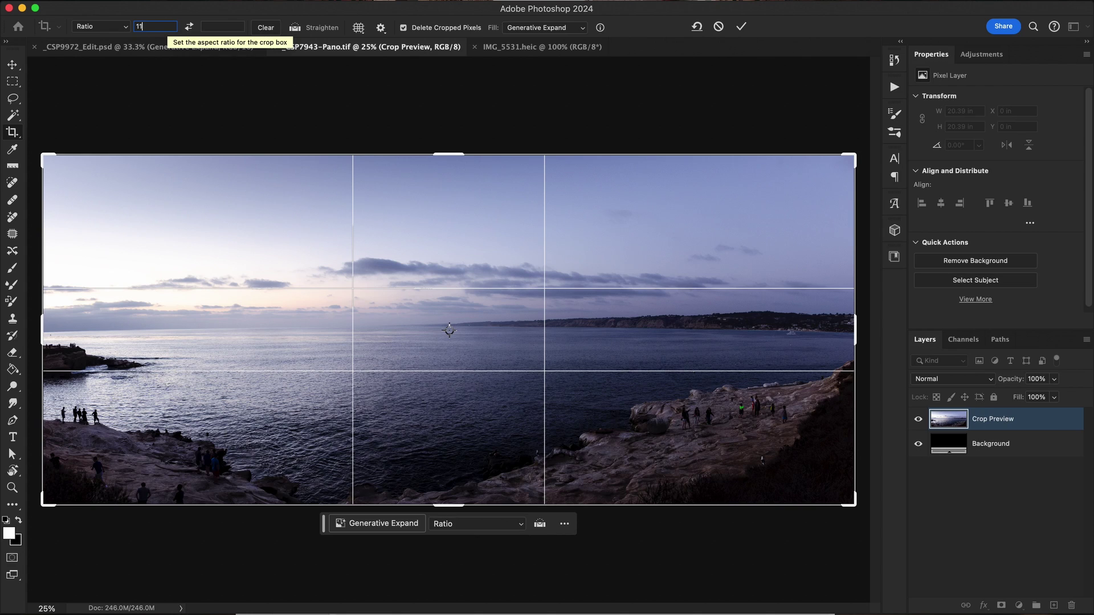
pyautogui.write('.75')
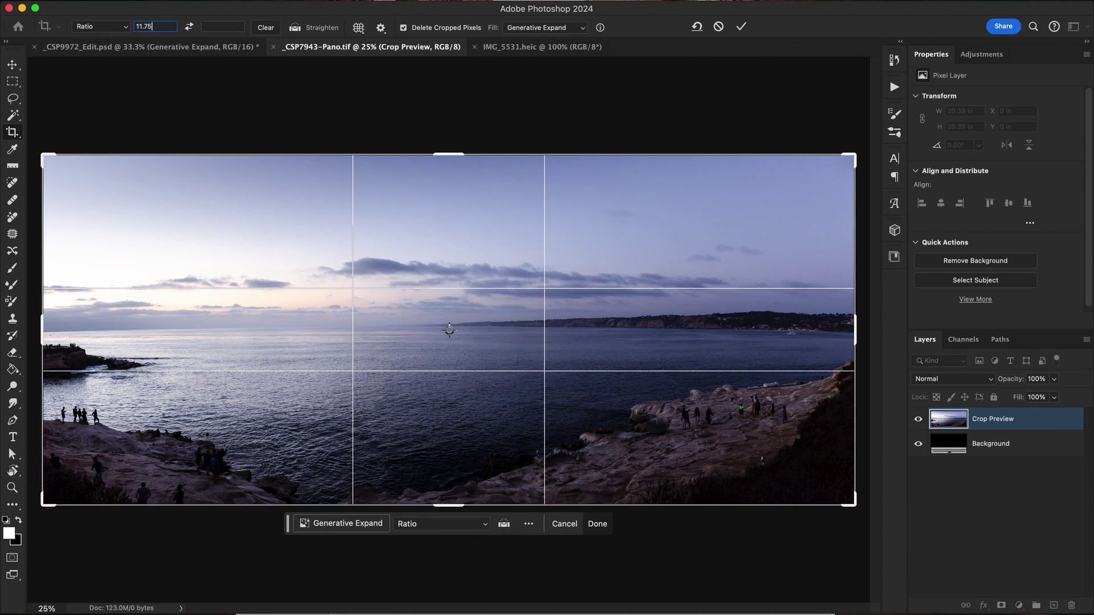
pyautogui.press('Tab')
pyautogui.write('36')
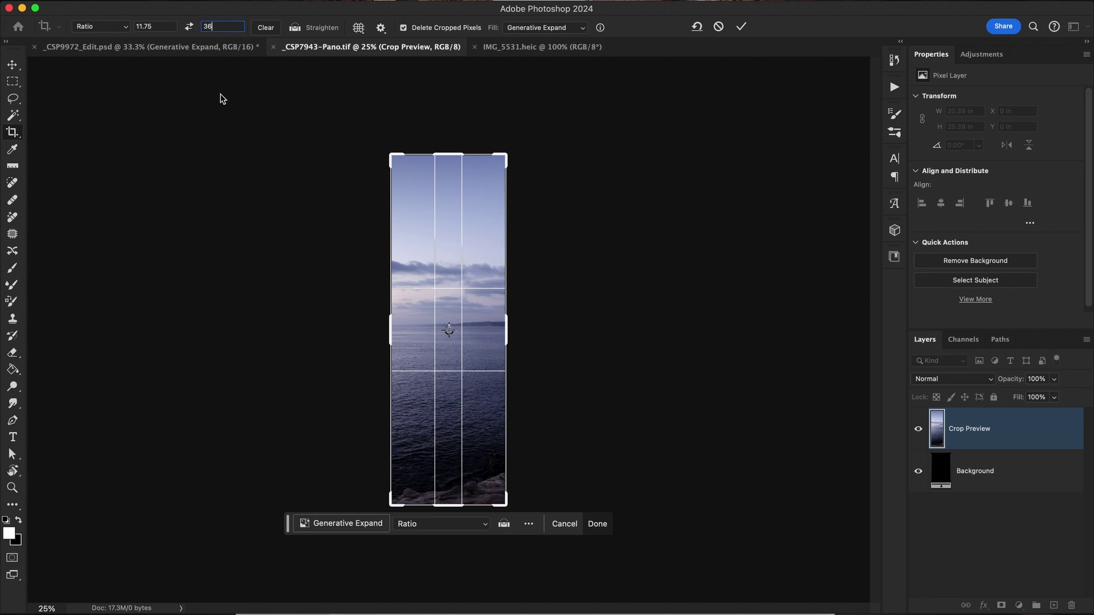
pyautogui.click(189, 27)
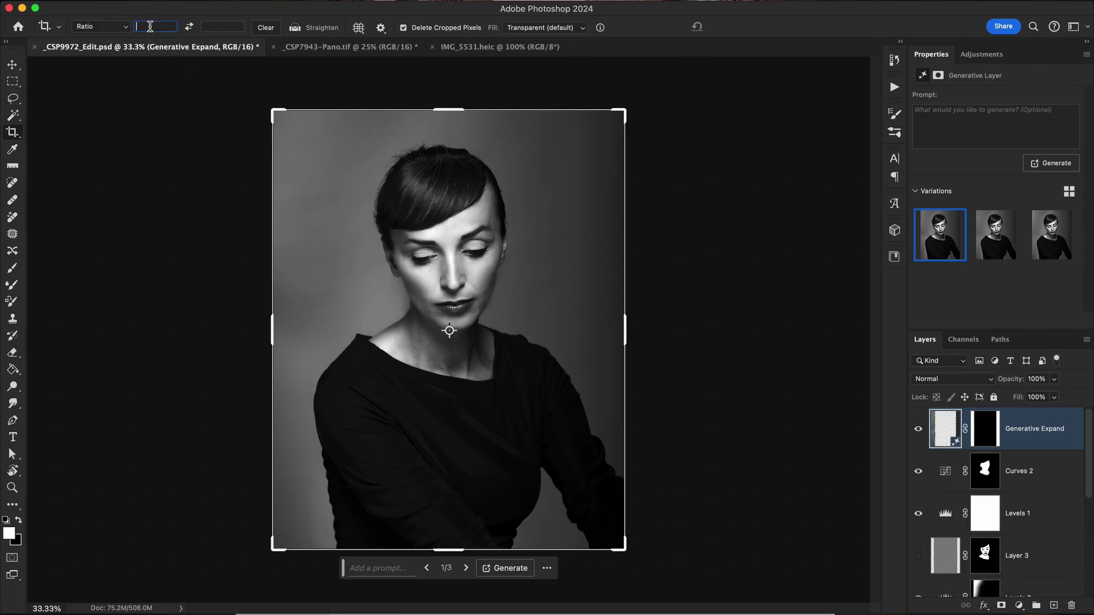
# Enter a 16:20 crop ratio on the expanded portrait
pyautogui.write('1')
pyautogui.click(148, 26)
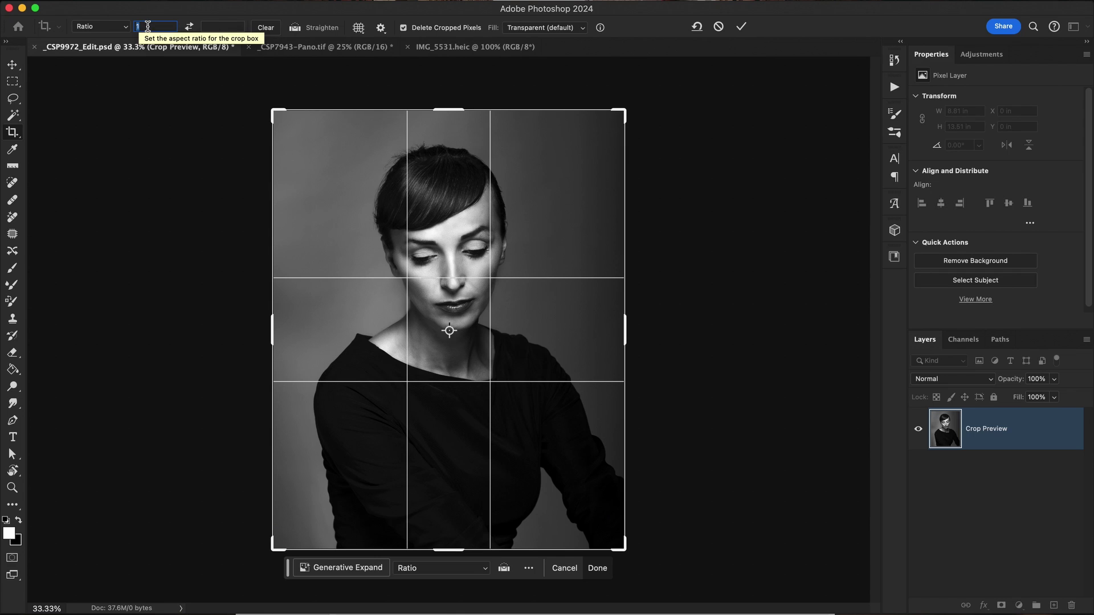
pyautogui.write('16')
pyautogui.click(224, 28)
pyautogui.write('20')
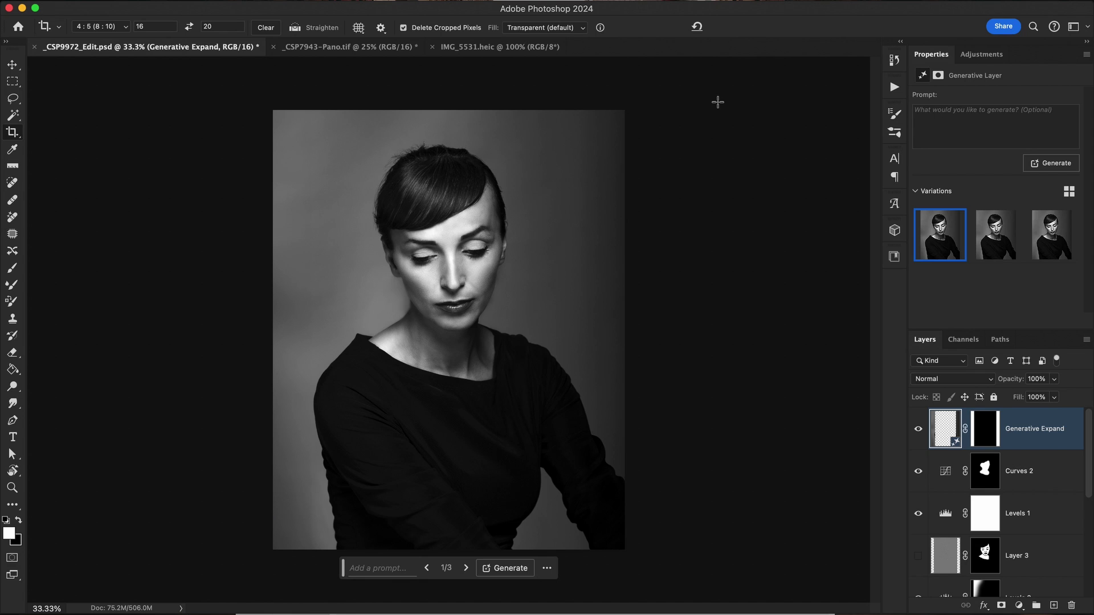
# In Image Size, set the portrait width to 16 inches, giving 20.002 in height at 300 ppi
pyautogui.press('v')
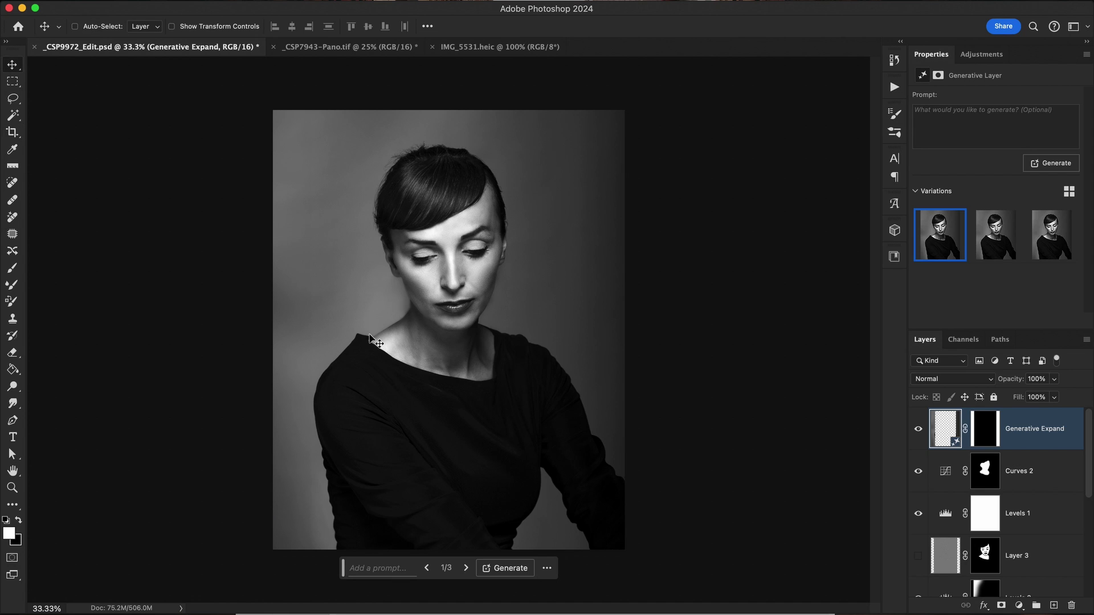
pyautogui.click(192, 3)
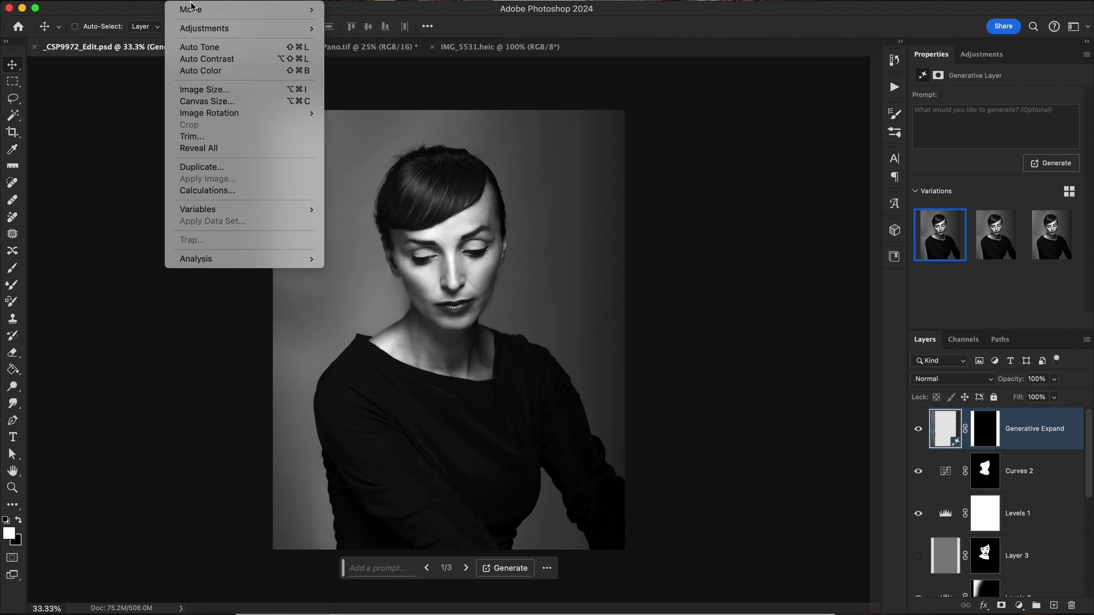
pyautogui.click(199, 89)
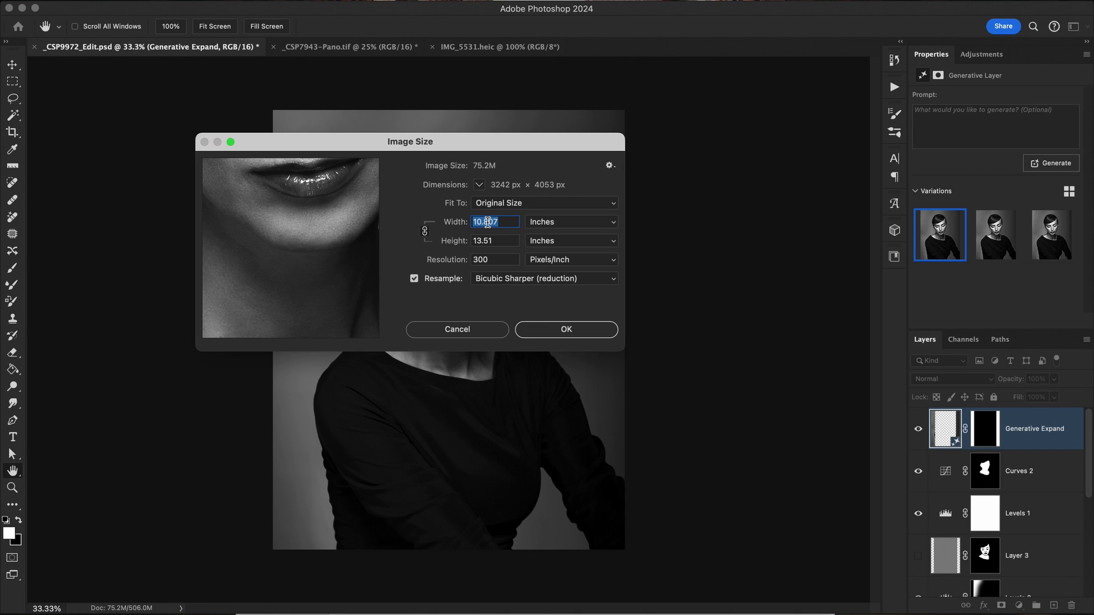
pyautogui.write('16')
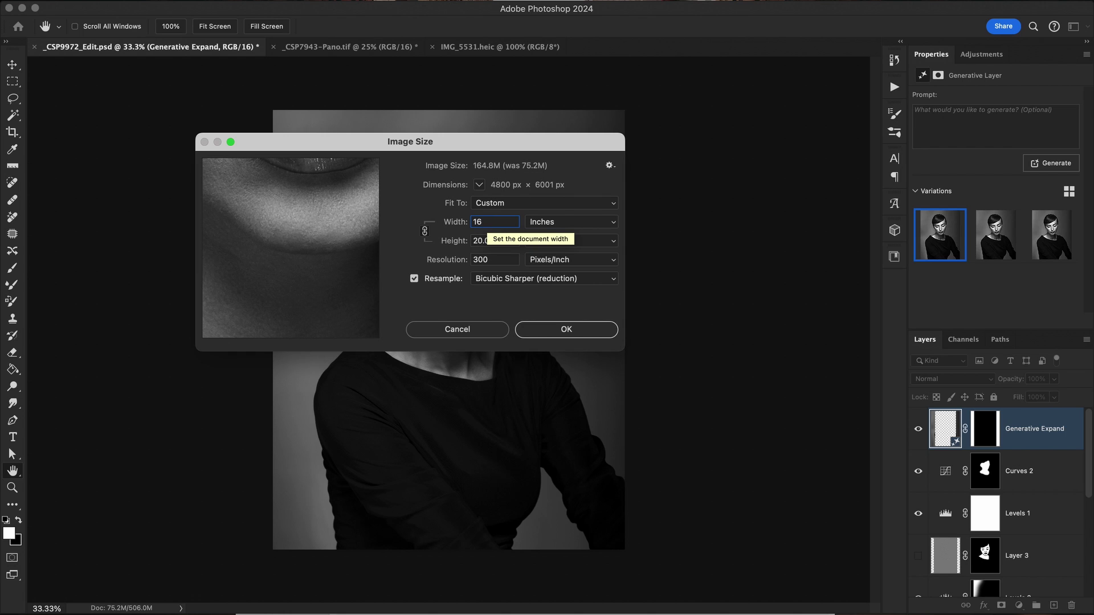